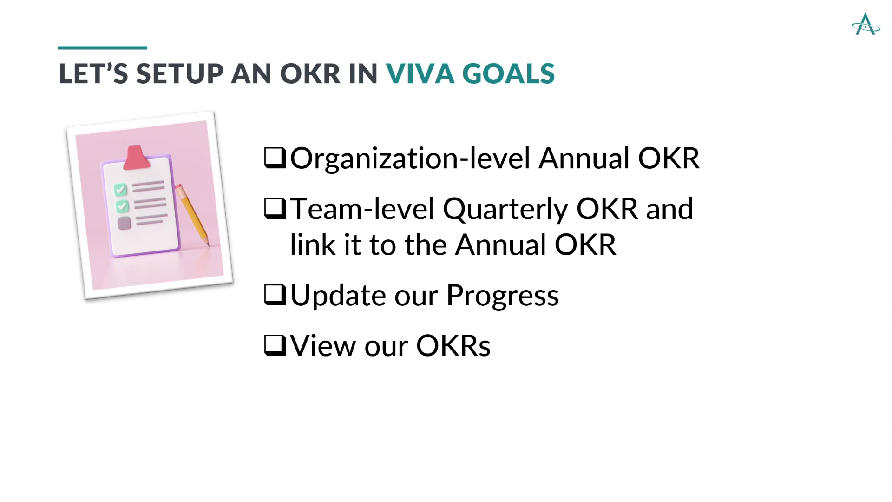
key(Right)
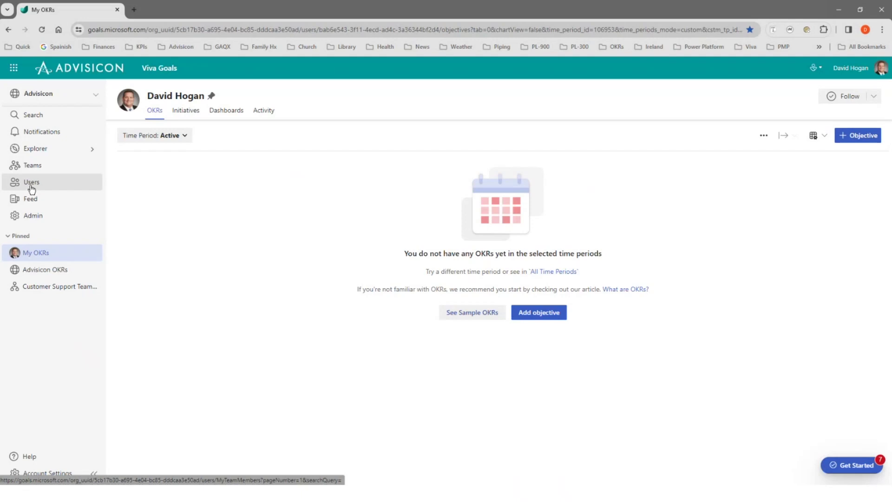
Step: Review the organization's admin settings for members, teams and time periods
click(28, 218)
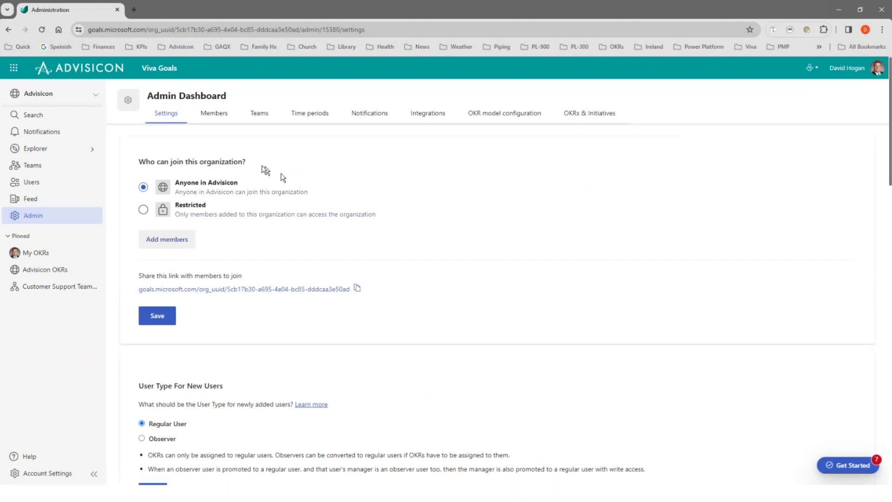
click(216, 116)
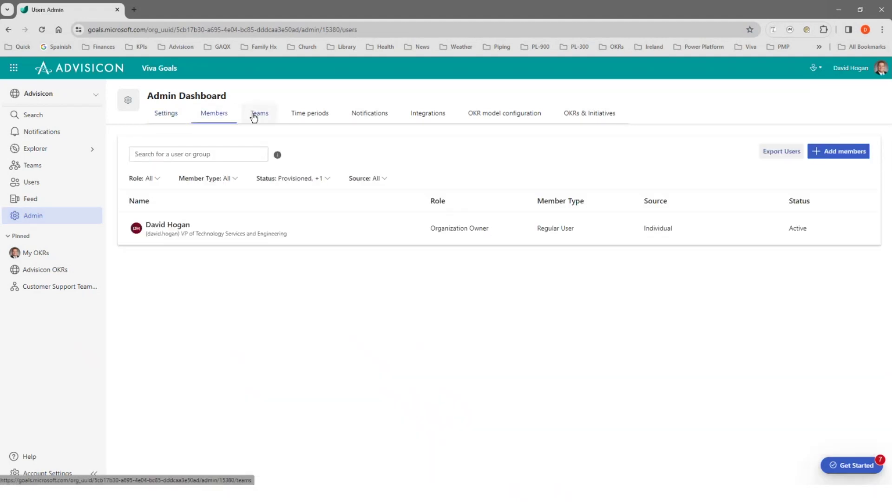
click(254, 116)
click(310, 116)
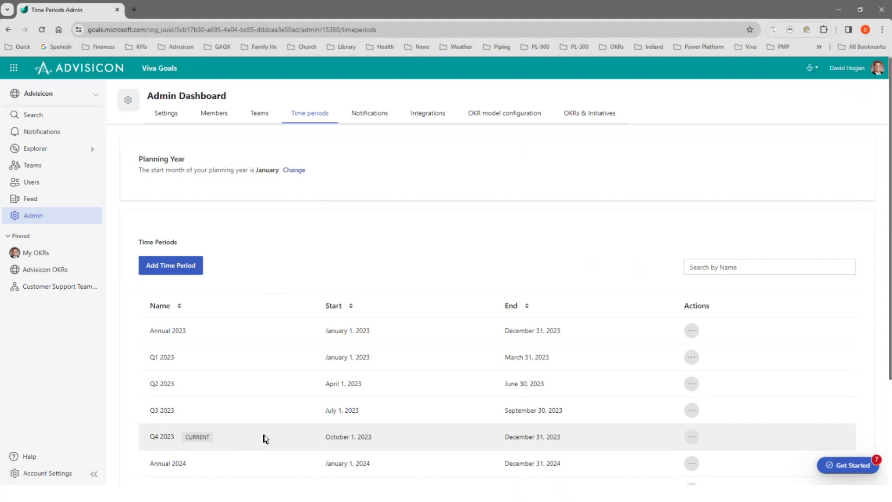
Step: Start a new objective in the Advisicon organization OKRs titled "Offer the best training app in Europe"
click(42, 274)
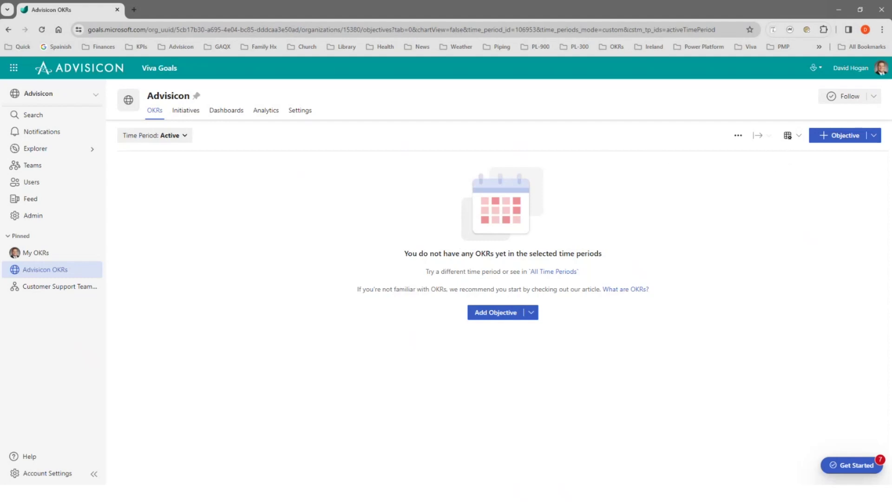
click(829, 136)
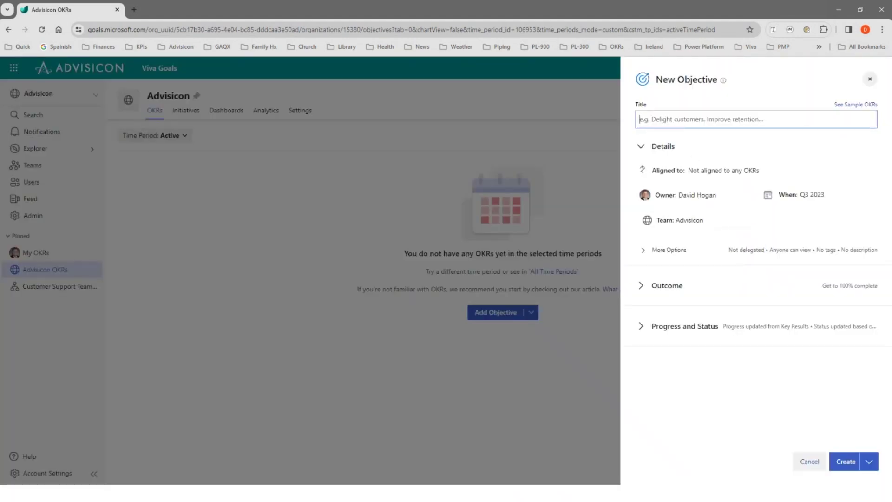
click(668, 121)
text(O)
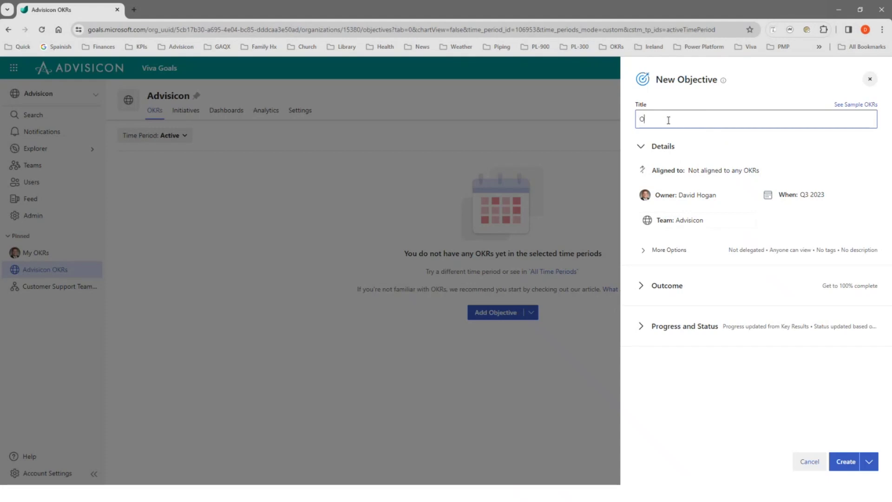
text(ffer the best training app in Eurp)
Step: Set the new objective's time period to Annual 2023 and create the objective
click(819, 199)
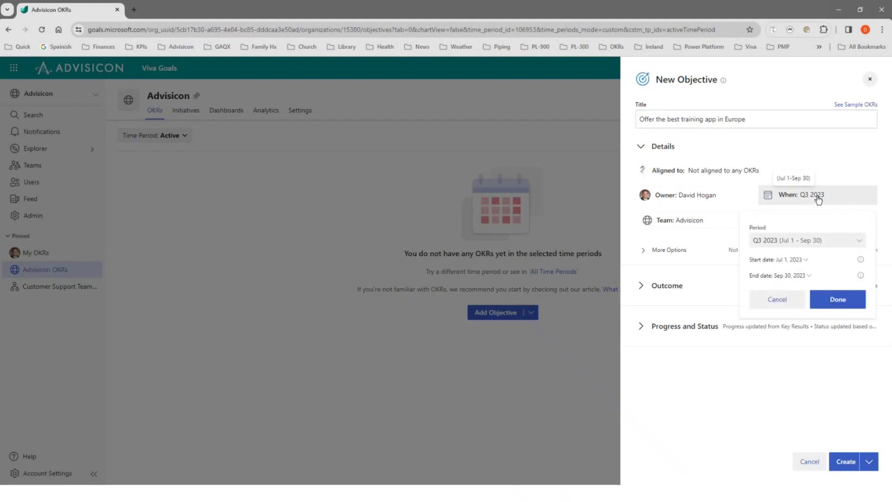
click(856, 242)
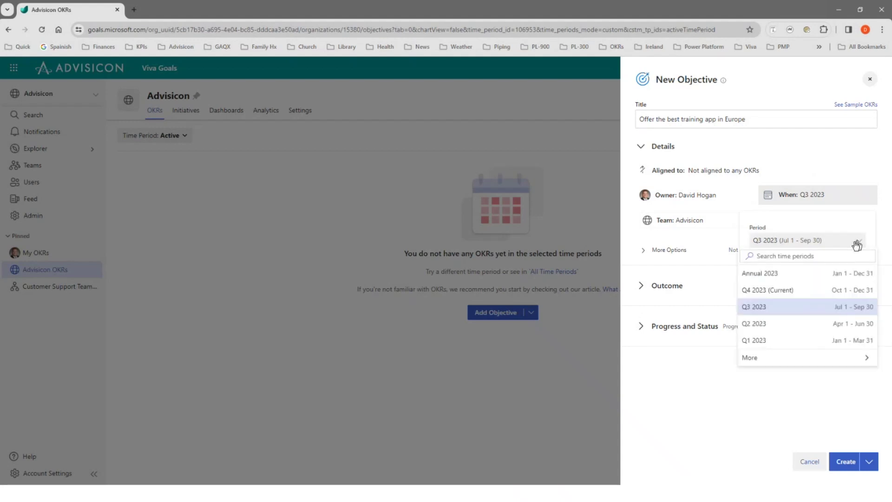
click(765, 276)
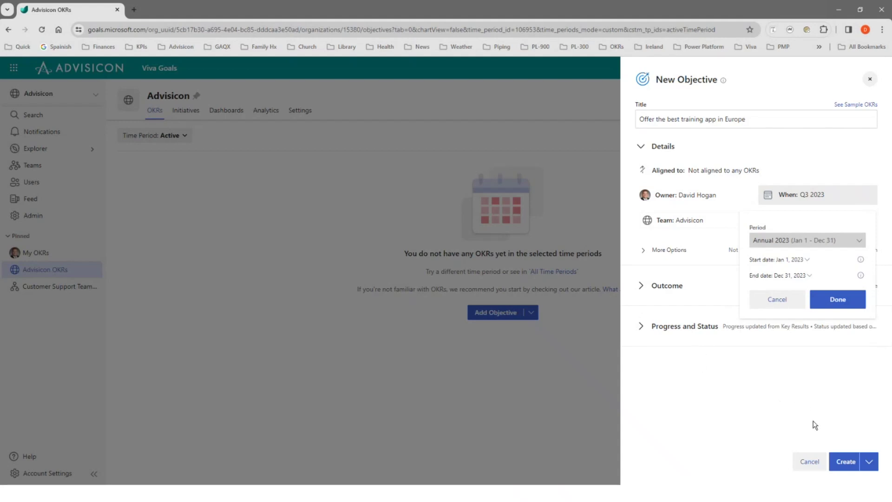
click(843, 462)
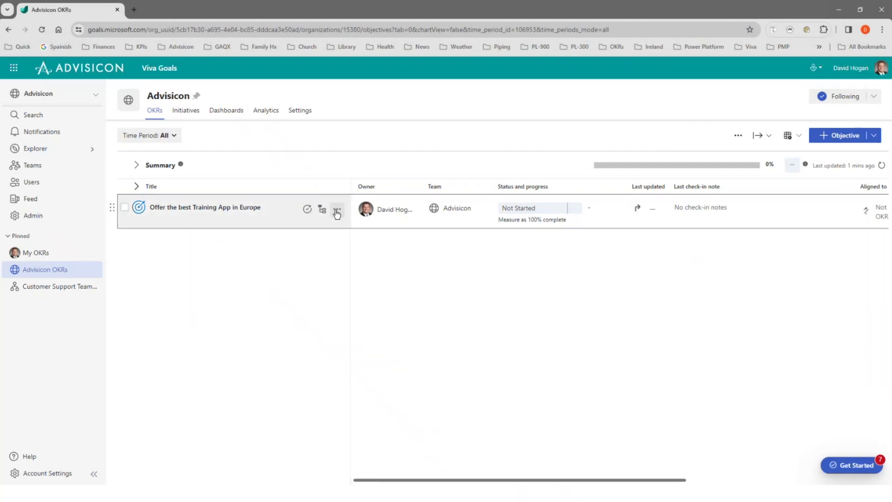
Step: Add a key result titled "Improve Weekly enrollments by 15%" under the training app objective
click(337, 211)
mouse_move(365, 279)
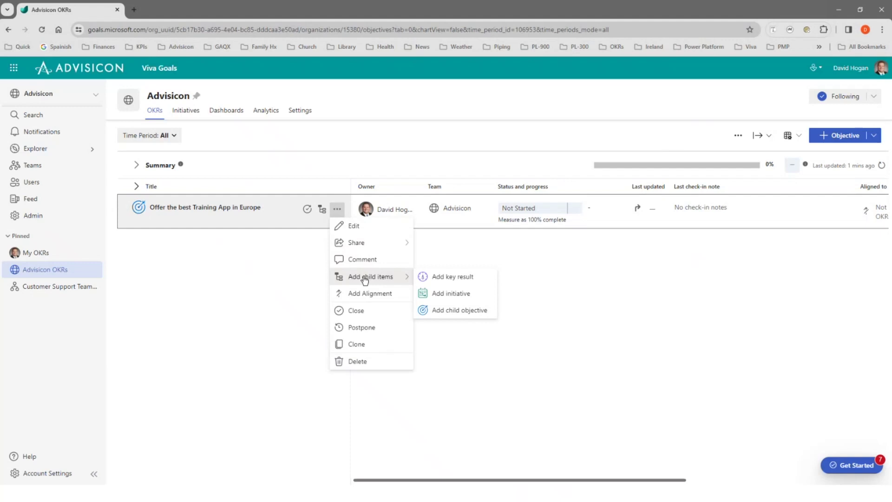
click(452, 277)
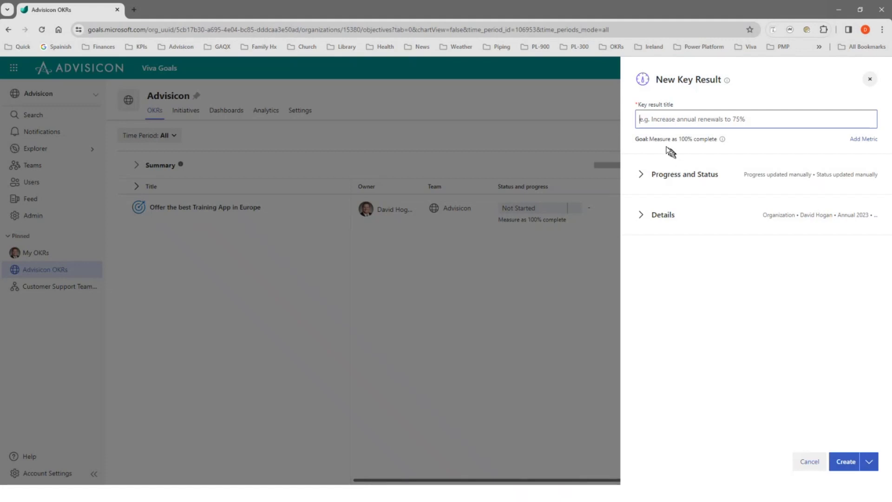
text(Imp)
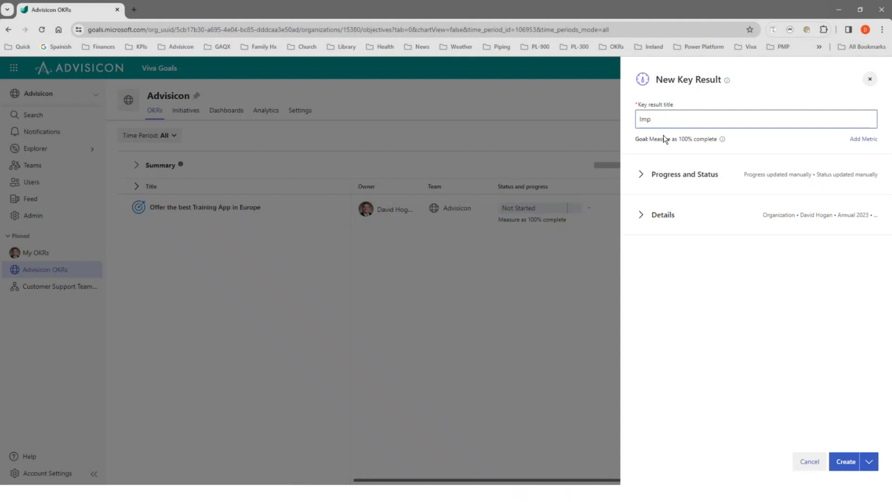
text([rovve Weekly enrollments by 15%)
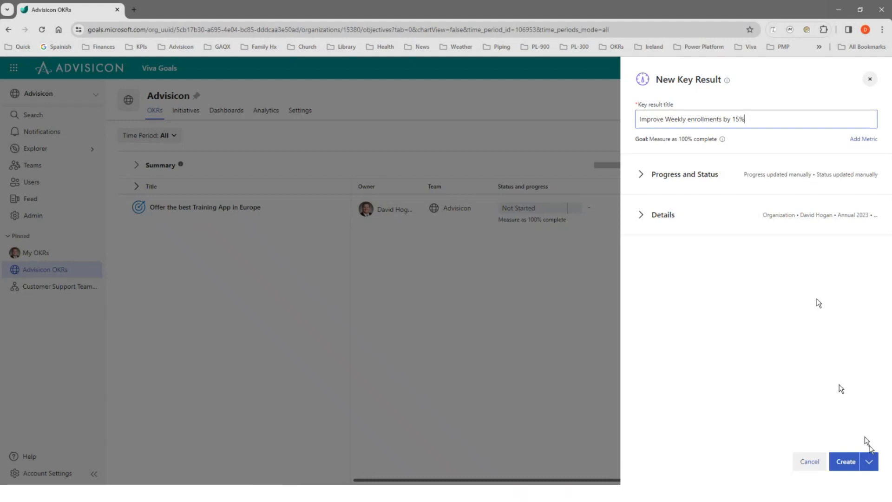
click(846, 462)
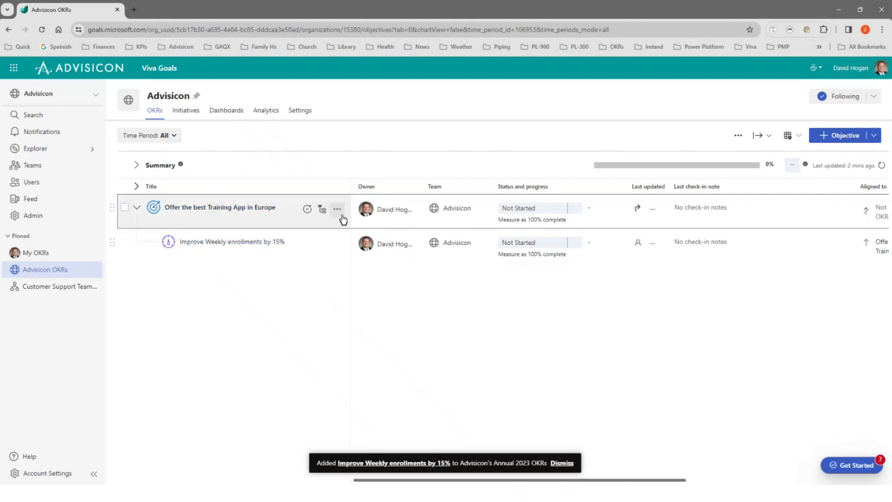
Step: Add a second key result titled "Achieve NPS Score ≥ 85%" under the training app objective
click(338, 209)
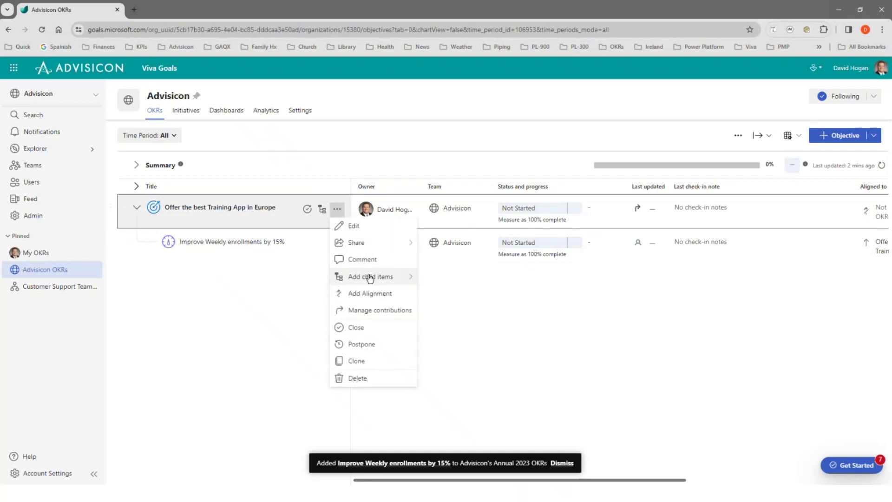
mouse_move(372, 276)
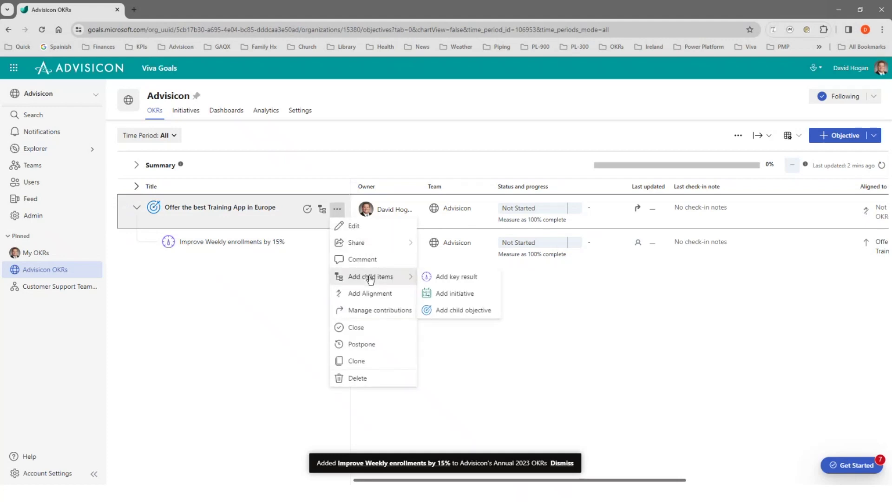
click(445, 278)
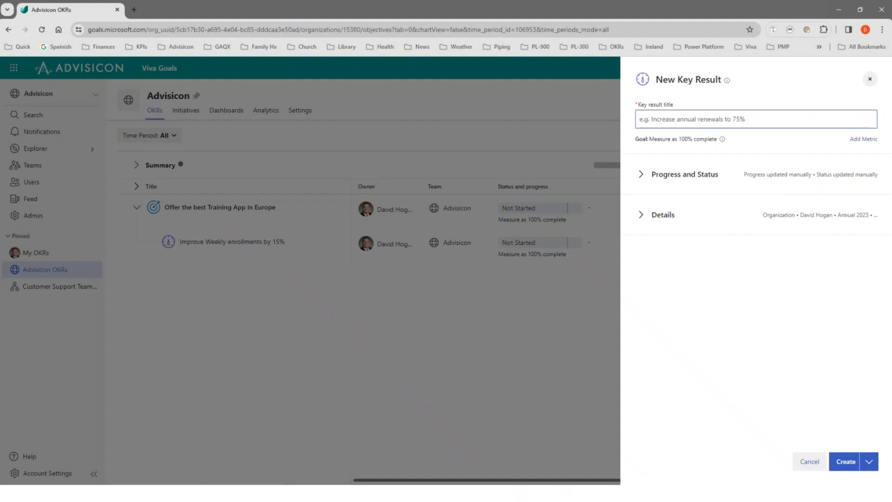
text(A)
text(chieve )
text(NPS Sc)
text(core)
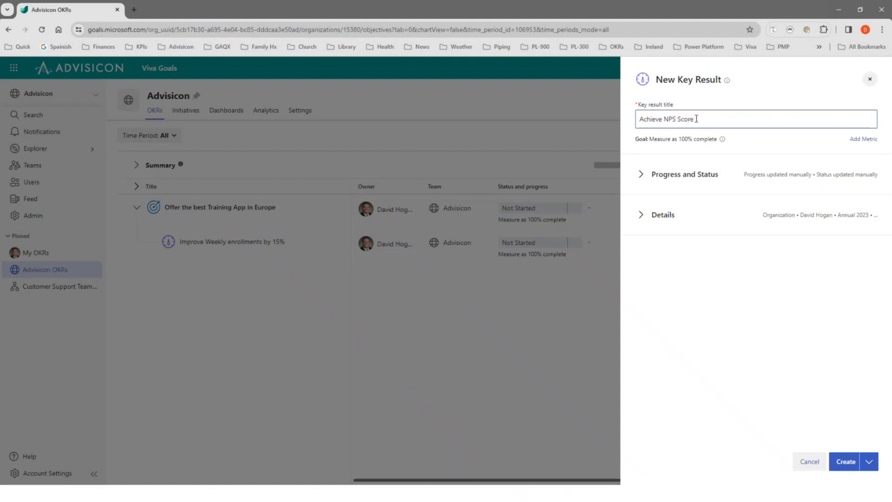
text( > 8)
text(5%)
click(847, 462)
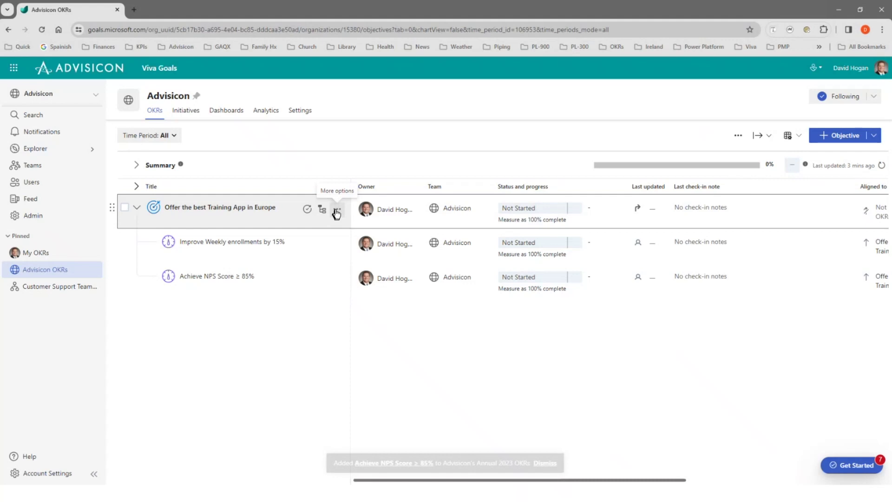
Step: Add an initiative titled "Create & Launch 4 email campaigns in Q1" under the training app objective
click(337, 212)
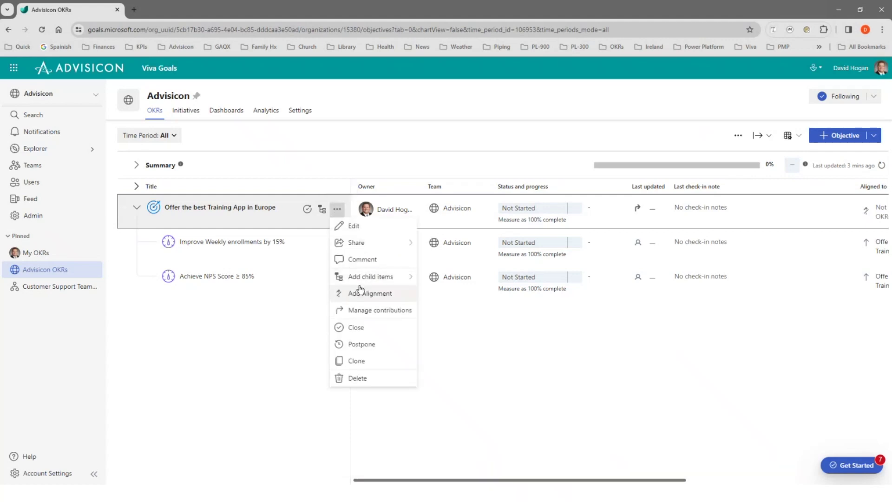
mouse_move(357, 280)
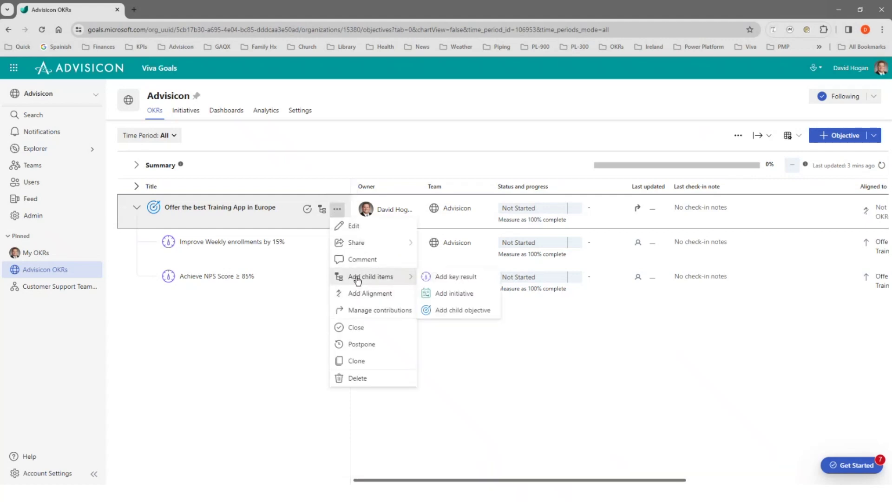
click(452, 293)
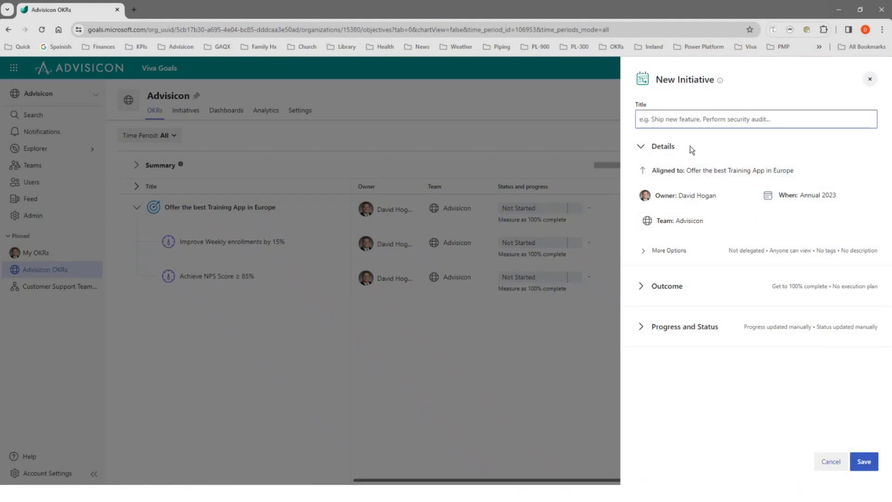
text(Cre)
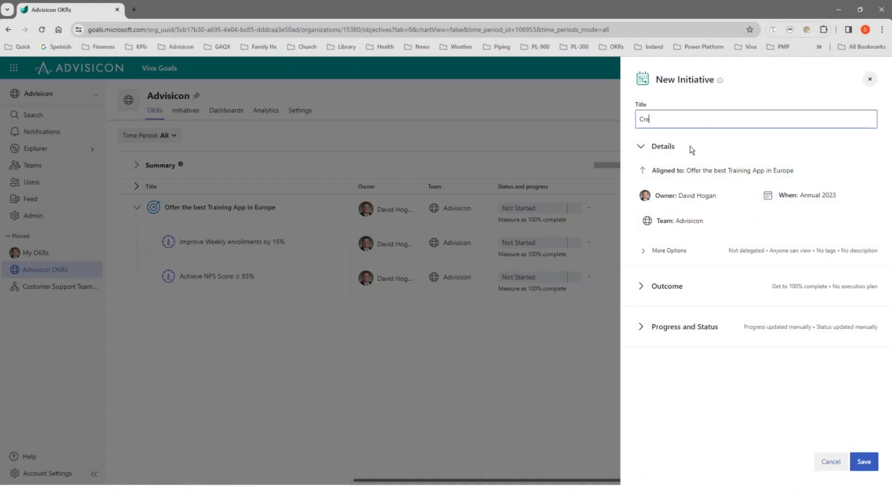
text(ate & Launch 4 email campai)
key(BackSpace)
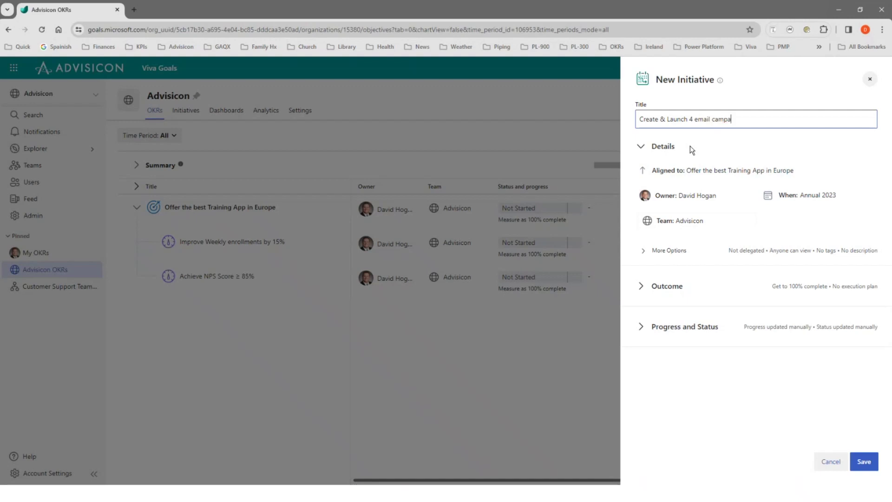
text(igns in Q1)
click(867, 468)
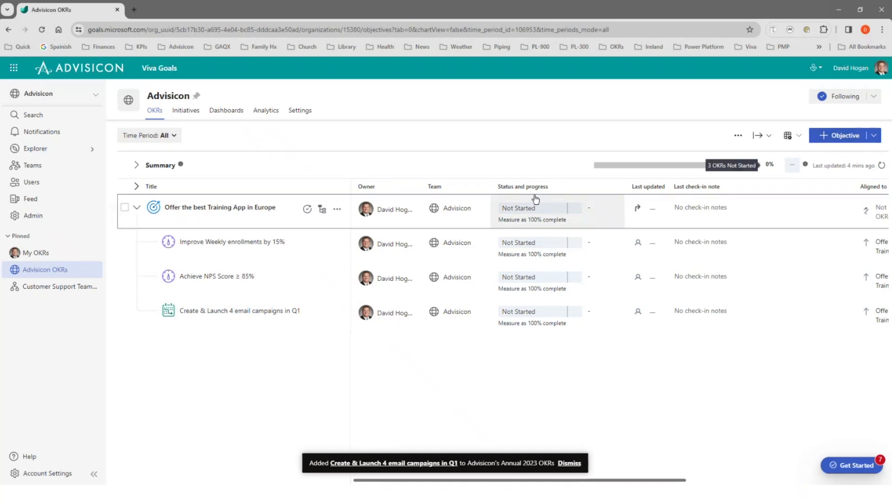
Step: Add another initiative titled "Redesign the customer experience by Q2" under the training app objective
click(338, 213)
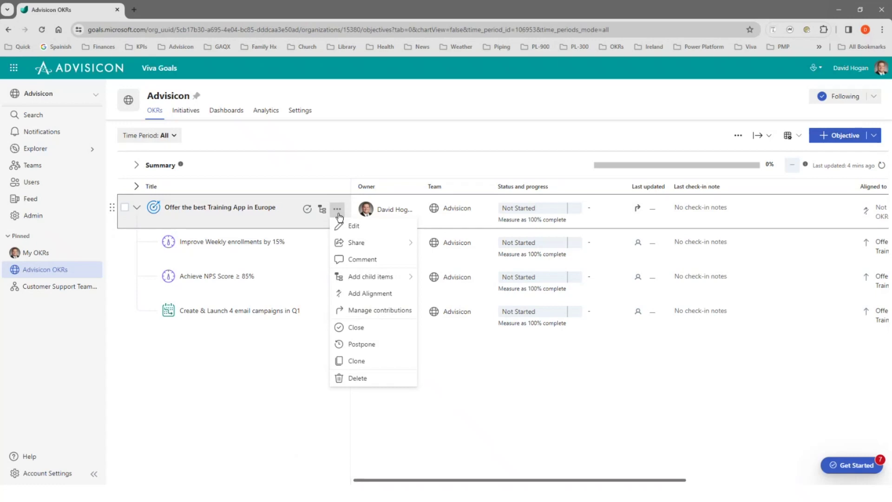
mouse_move(354, 277)
click(461, 298)
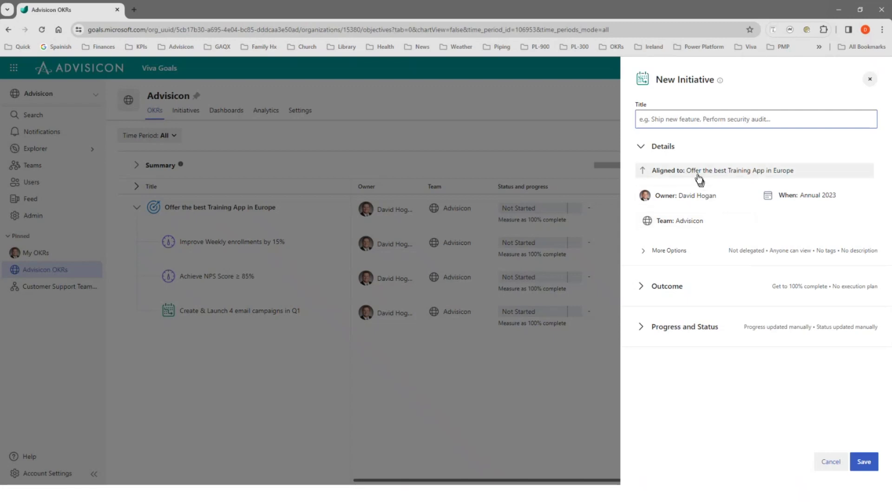
text(Rede)
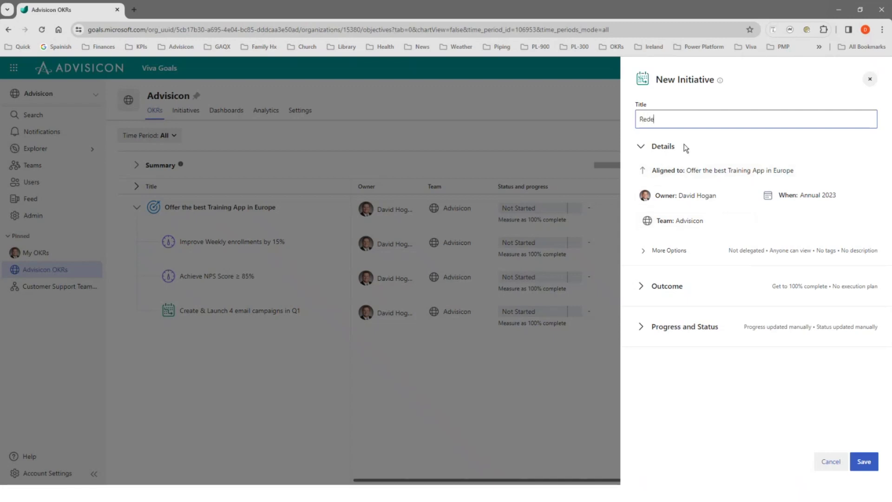
text(sign the customer experience by Q2)
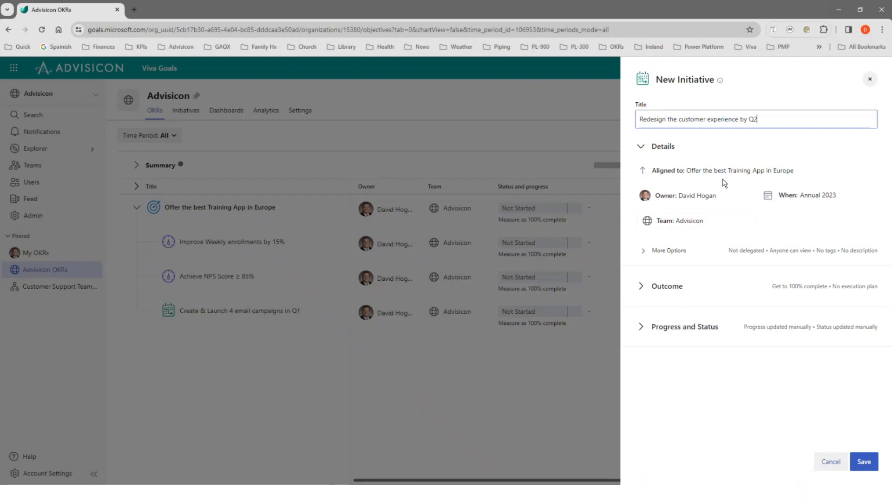
click(869, 463)
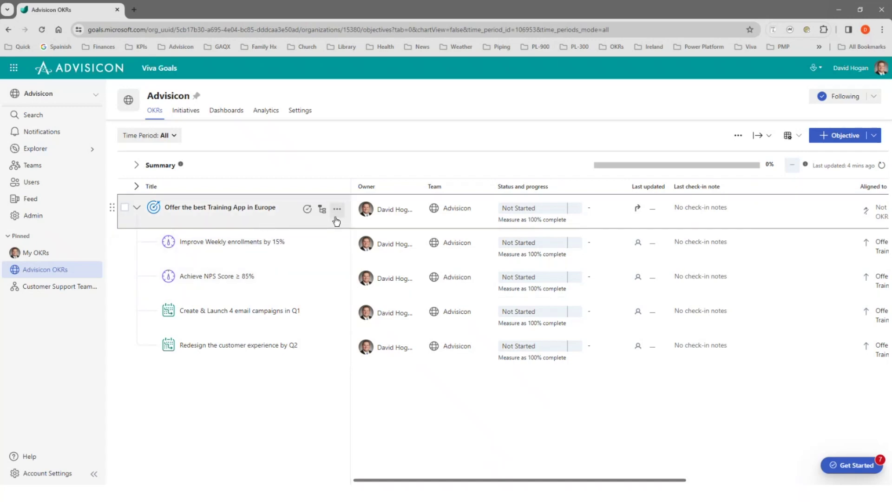
Step: Start a child objective titled "Provide an extraordinary support experience" under the "Offer the best Training App in Europe" objective
click(336, 212)
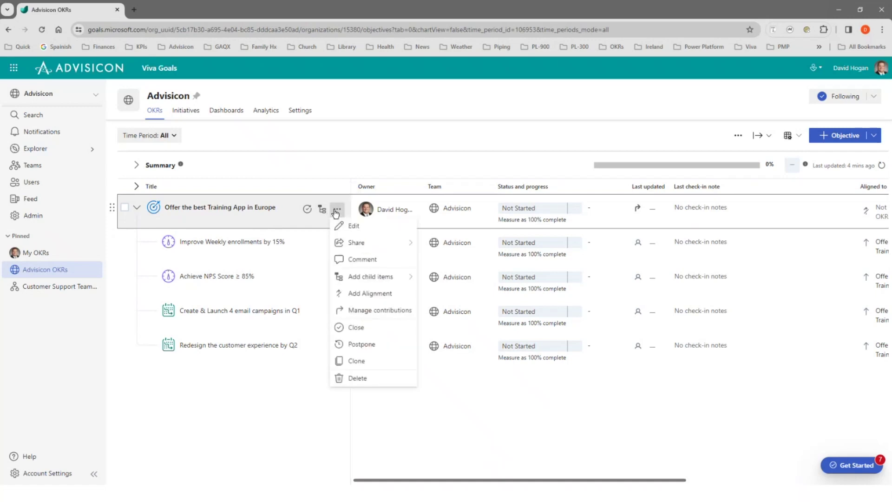
mouse_move(380, 279)
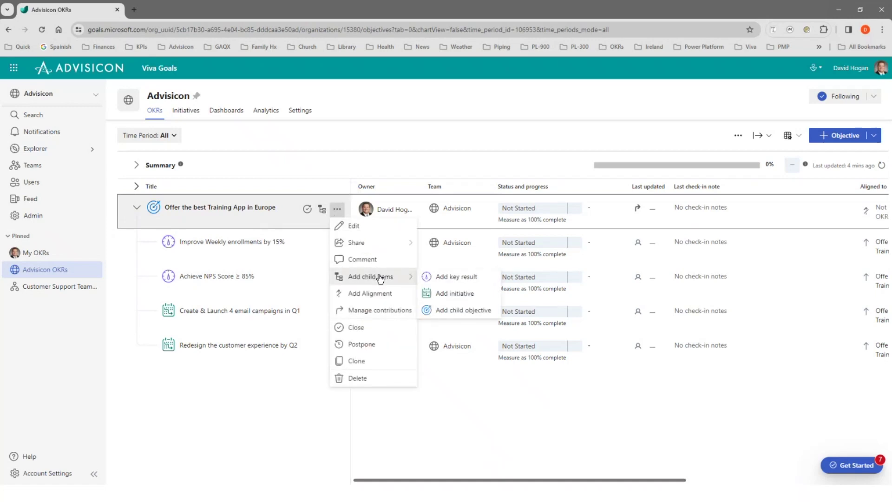
click(447, 316)
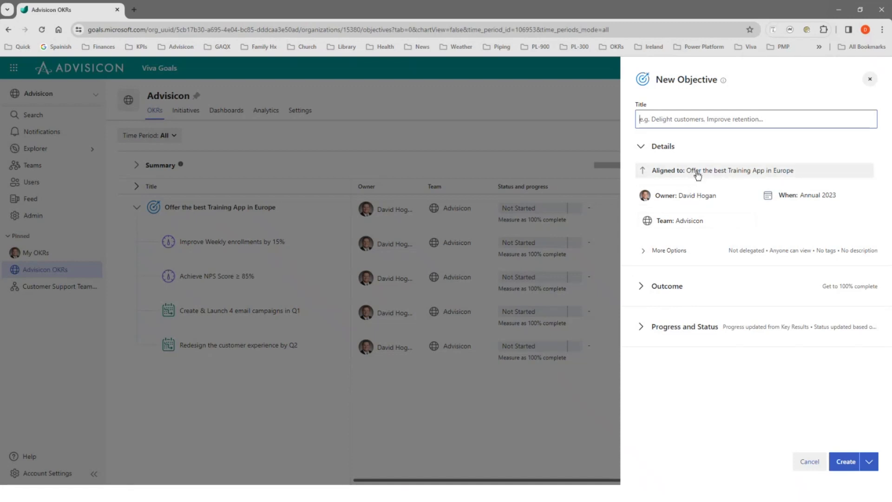
text(Provide an )
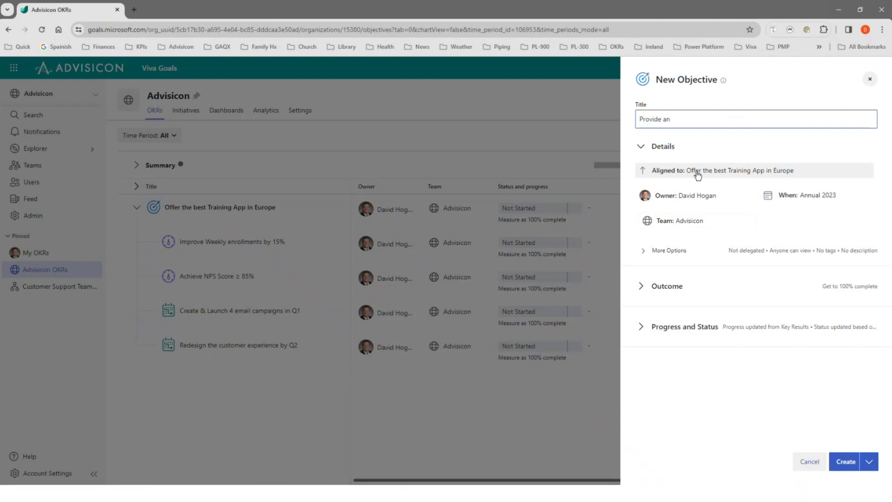
text(extraordinary support experience)
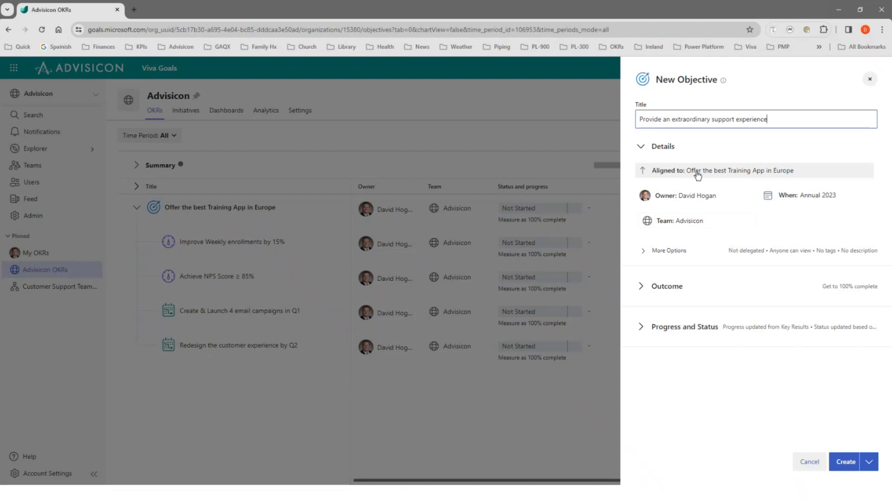
Step: Try to set the new child objective's time period to Q4 2023
click(813, 196)
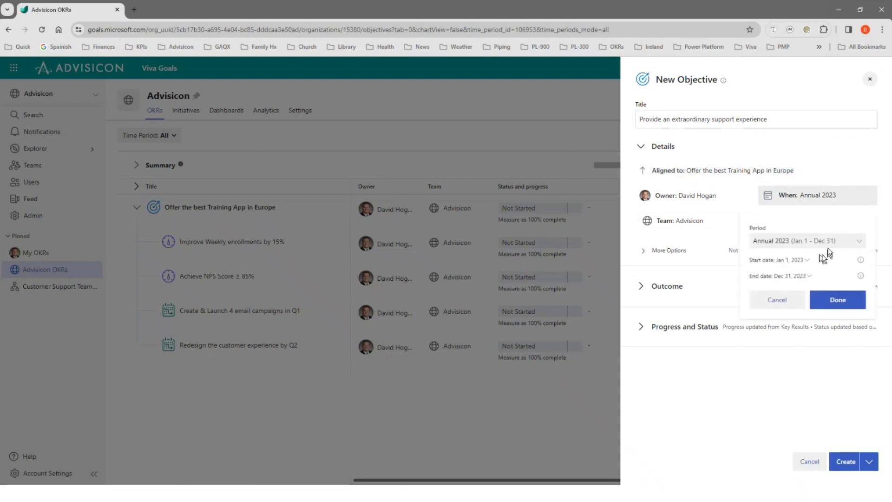
click(846, 242)
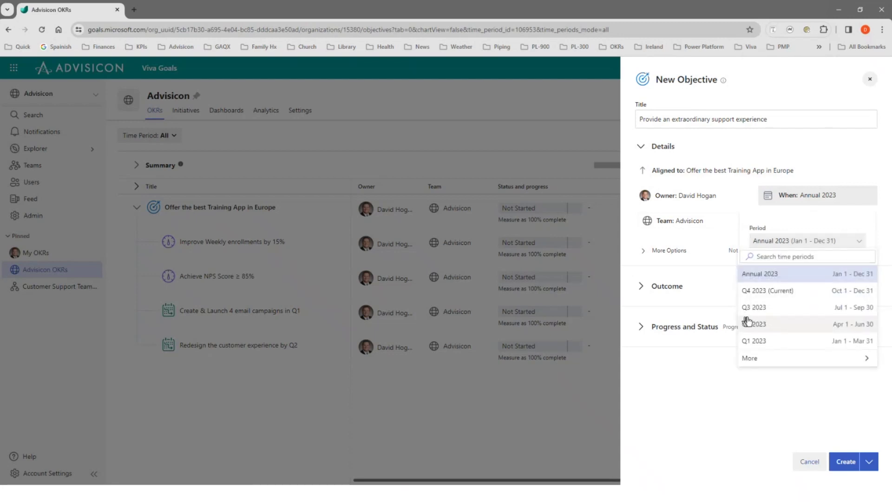
click(754, 291)
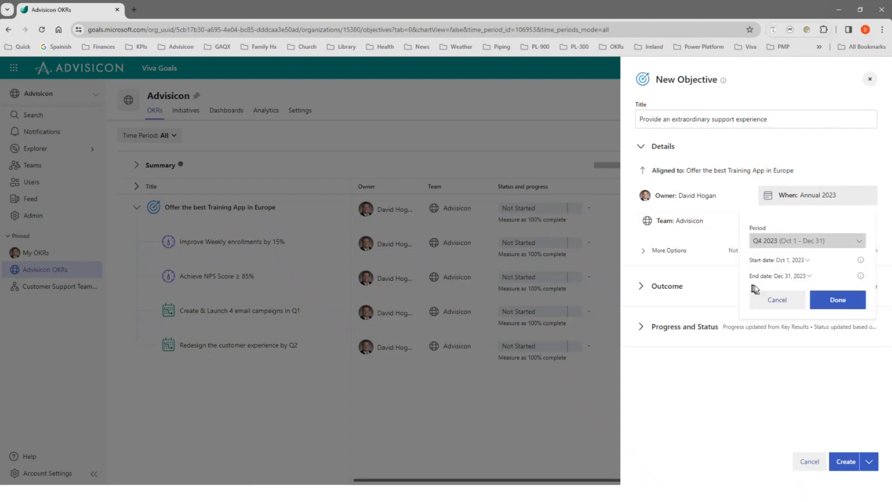
Step: Assign the child objective to the Customer Support Team instead of Advisicon and create it
click(692, 221)
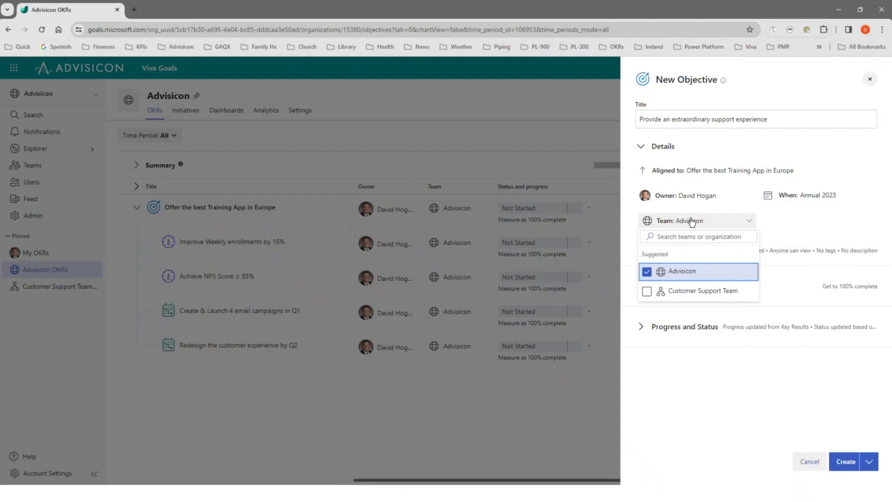
click(688, 296)
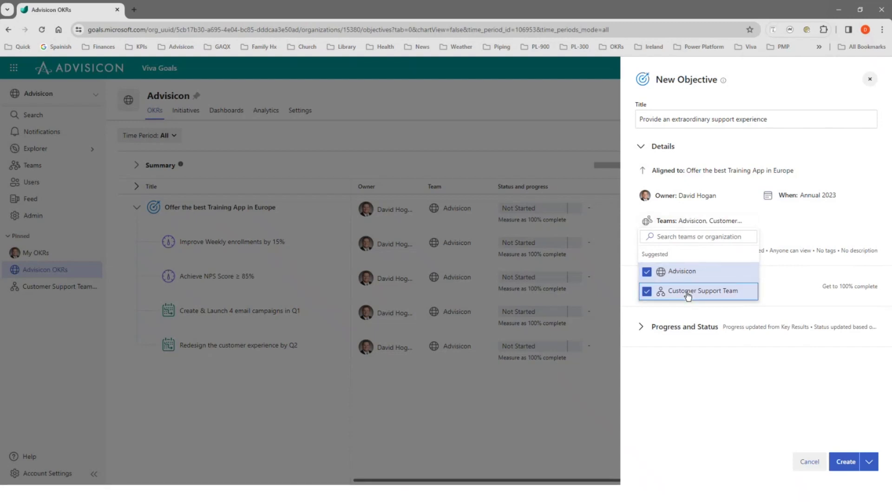
click(648, 272)
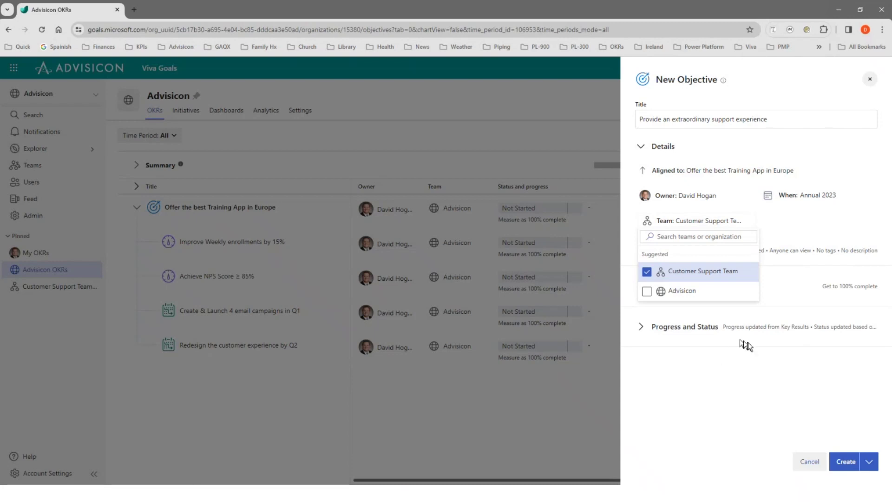
click(760, 350)
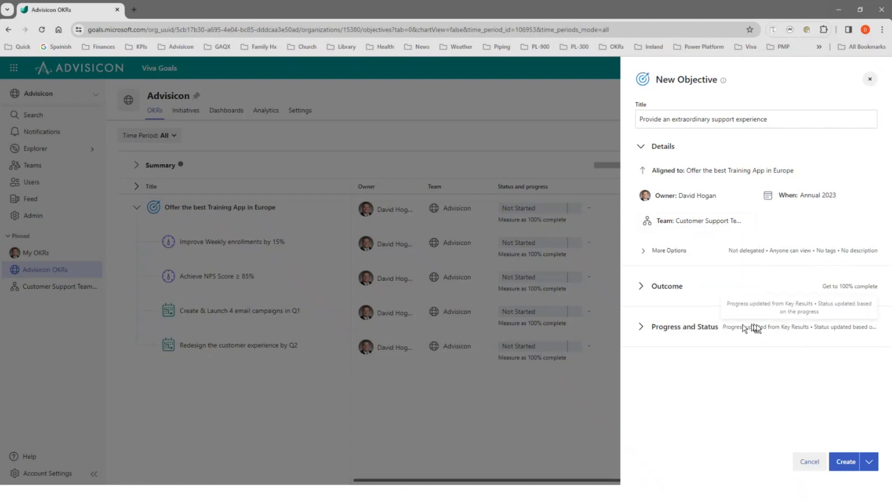
click(843, 461)
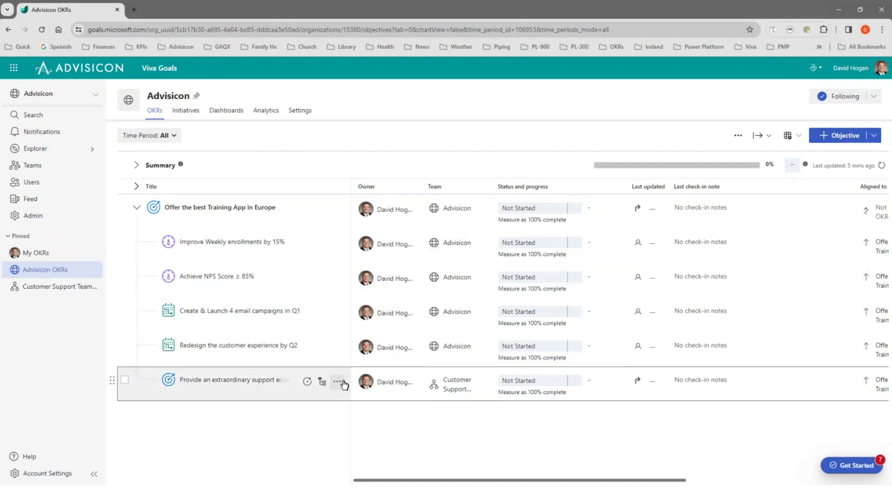
Step: Add a key result titled "Hire & Train 18 CSR by Q3" under the extraordinary support experience objective
click(338, 382)
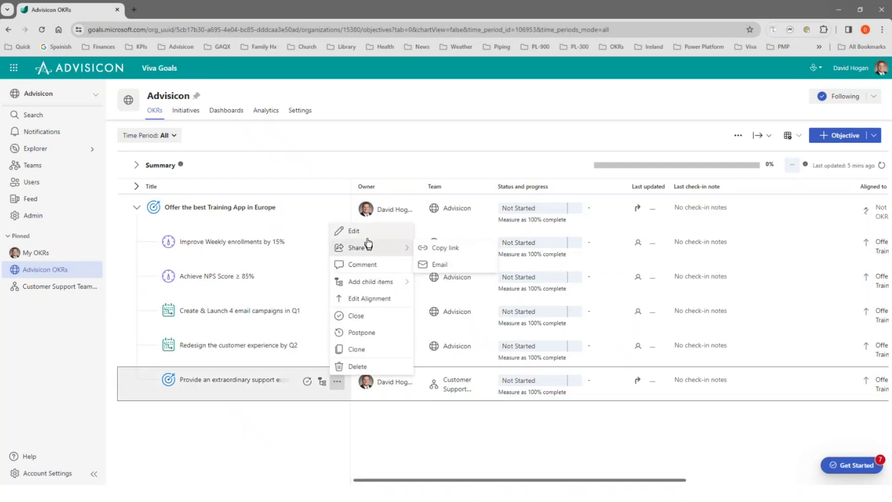
mouse_move(370, 282)
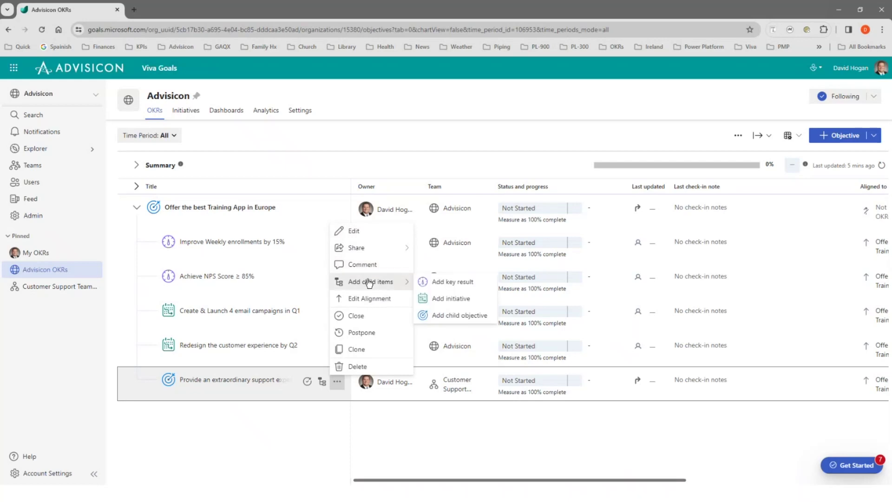
click(436, 283)
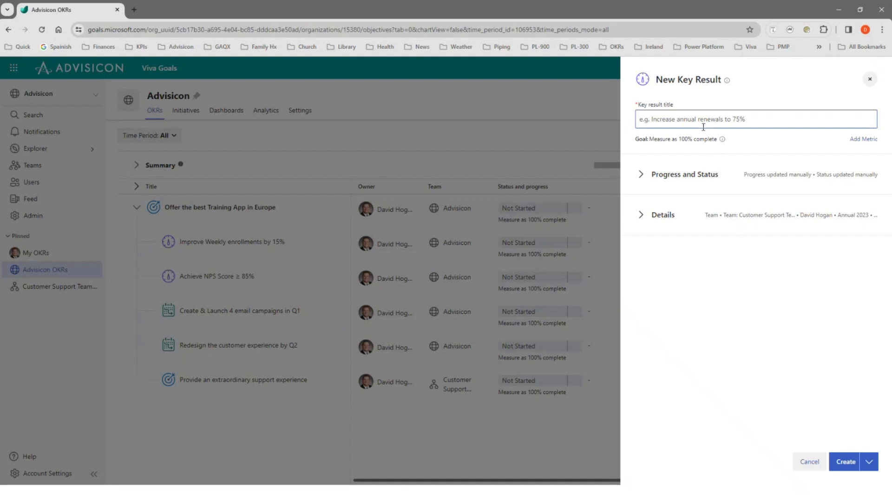
text(Hire & Train 18 CSR b Q3)
click(698, 120)
text(y)
click(846, 461)
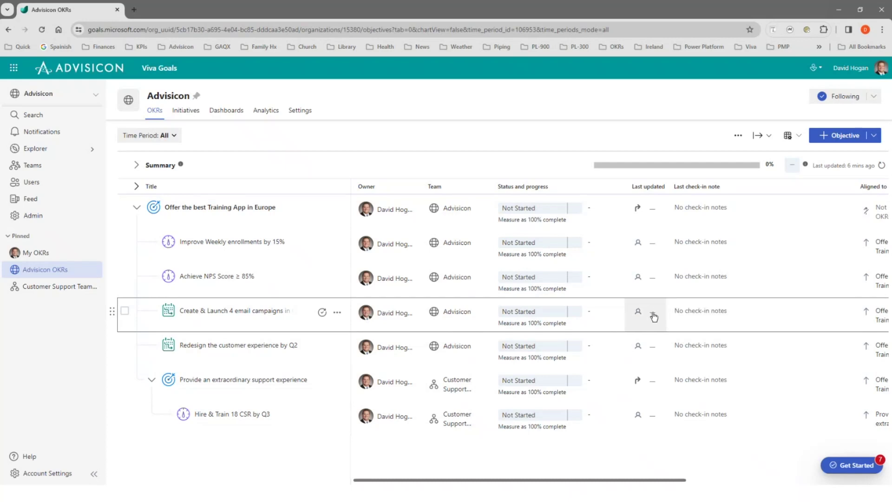
Step: Update the progress of the "Create & Launch 4 email campaigns in Q1" initiative to 75%
mouse_move(589, 315)
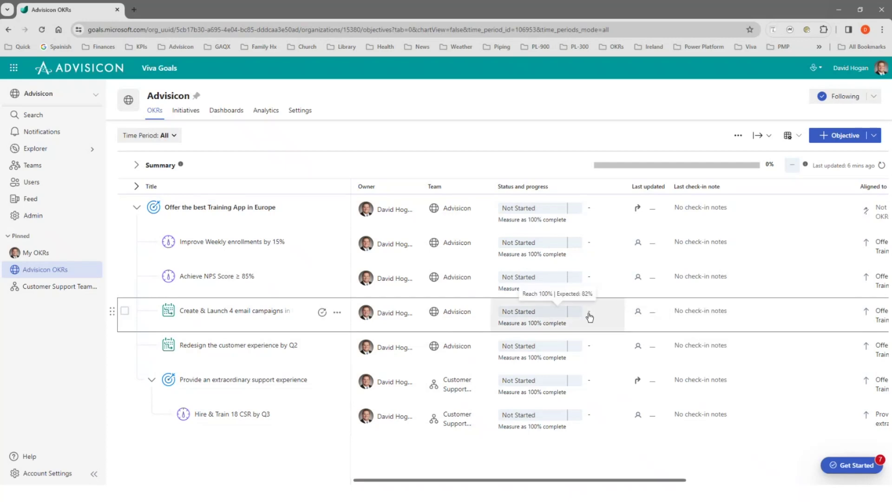
click(557, 314)
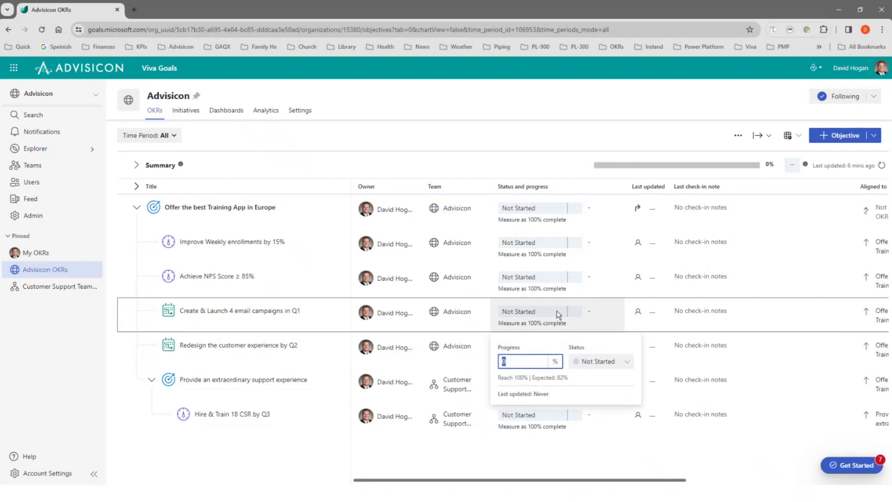
text(75)
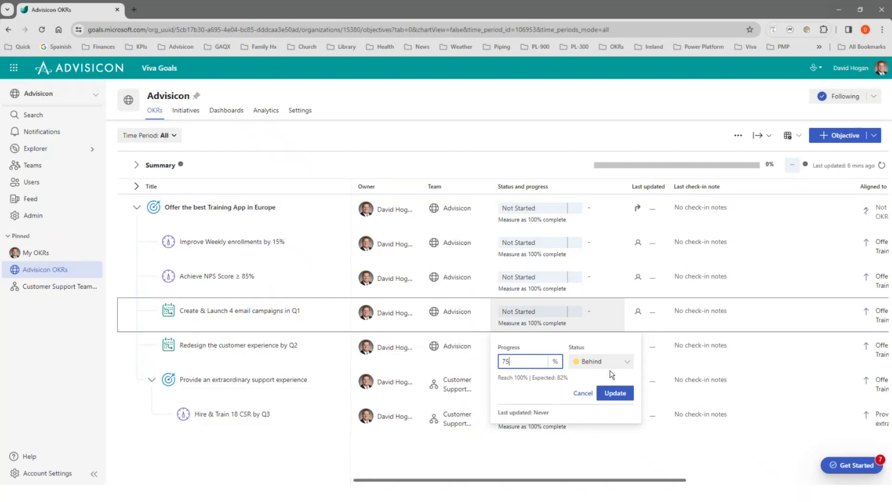
click(609, 393)
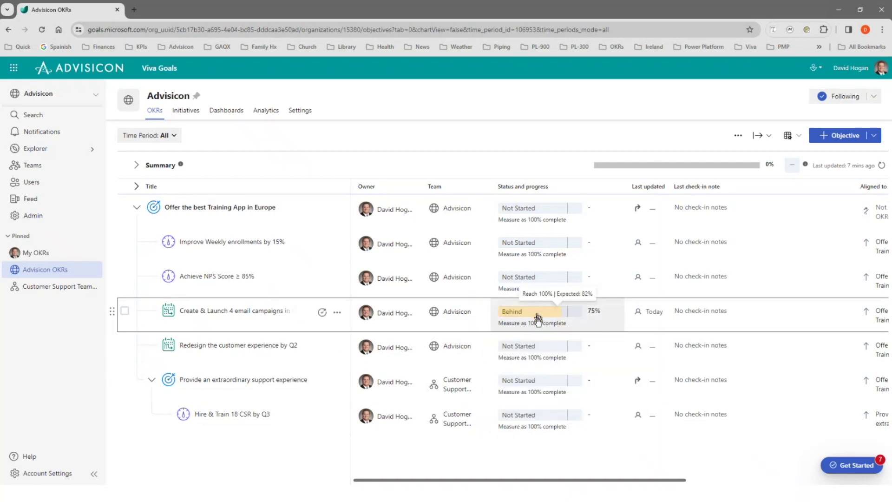
Step: Update the progress of the "Redesign the customer experience by Q2" initiative to 90%
click(555, 349)
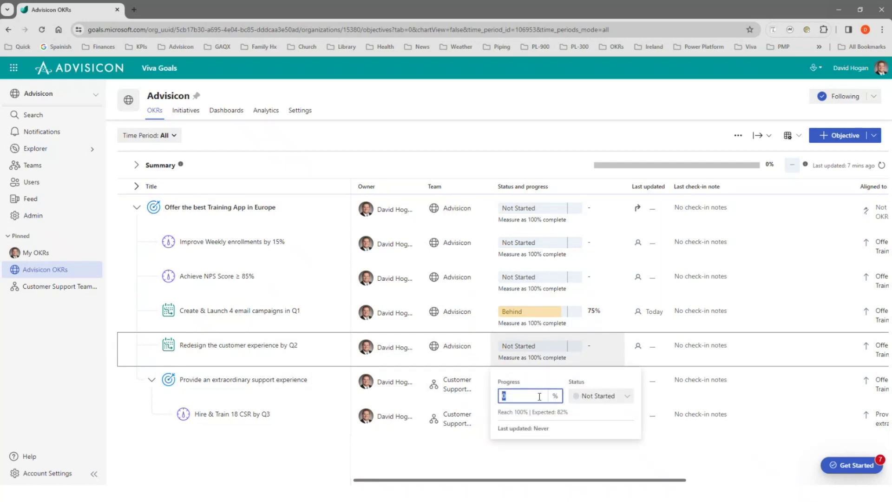
text(90)
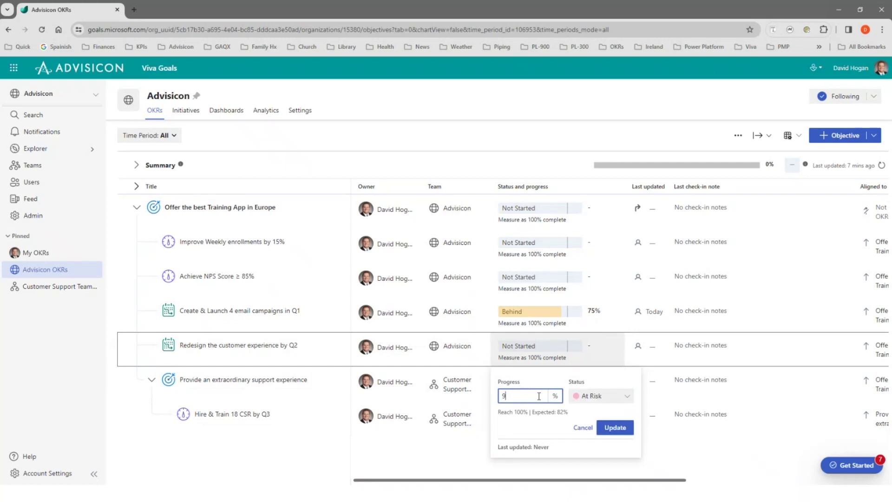
click(616, 427)
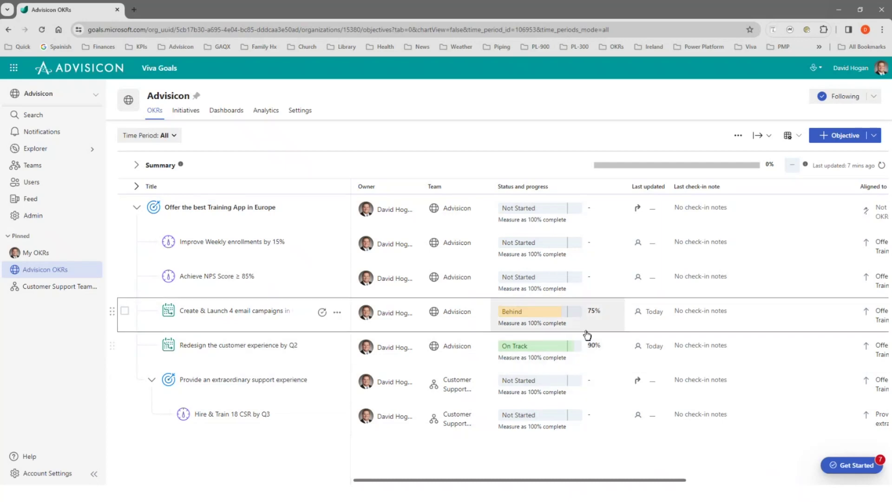
mouse_move(576, 285)
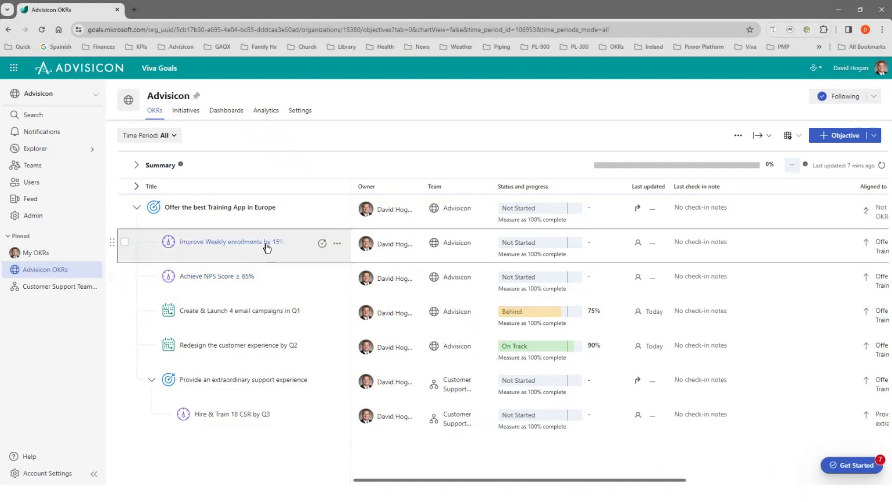
mouse_move(518, 280)
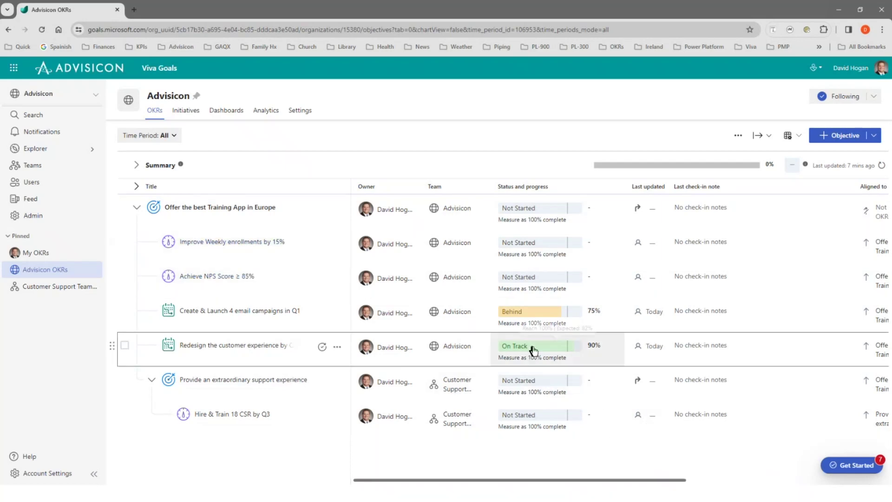
mouse_move(530, 420)
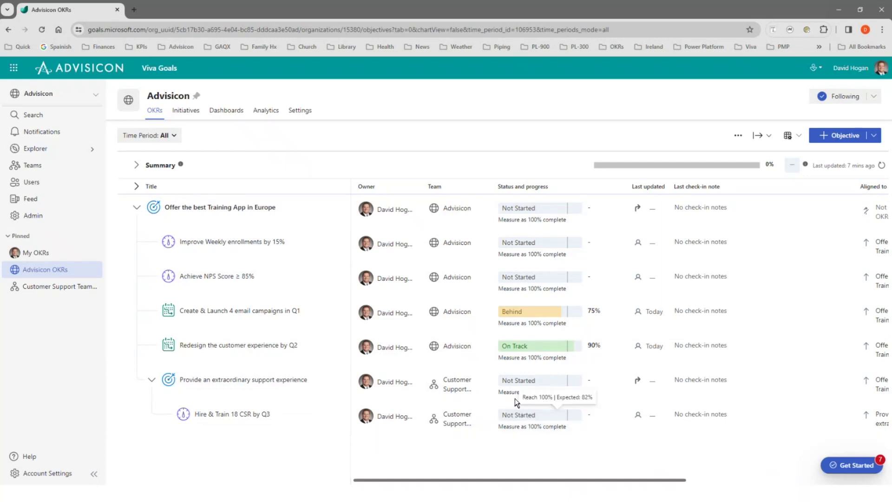
mouse_move(512, 390)
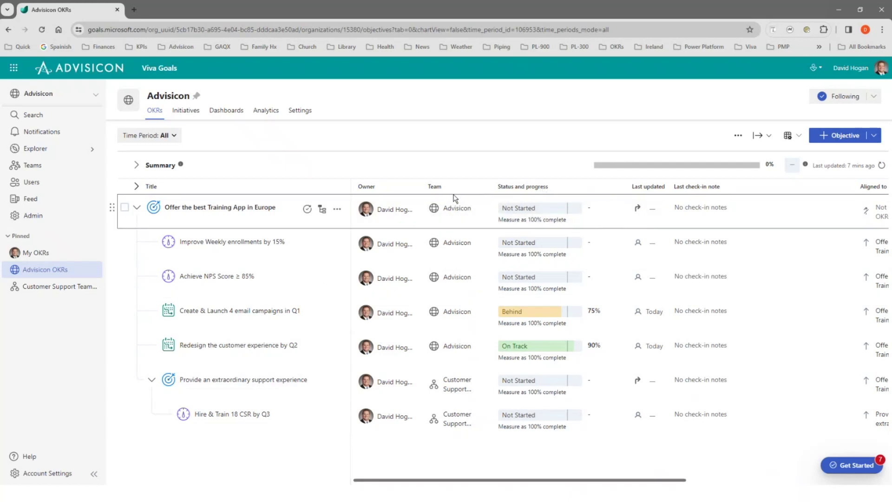
Step: Switch the OKRs to the alignment view and expand the training app objective to show its aligned child objective
click(800, 138)
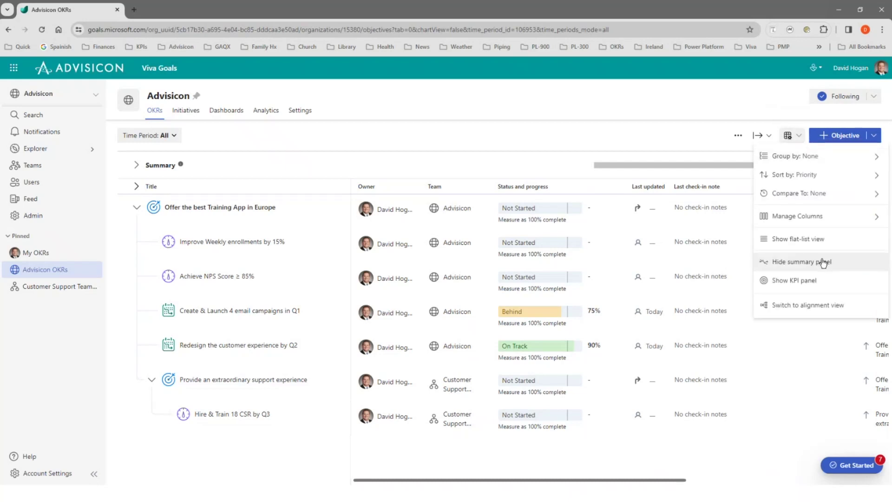
click(797, 306)
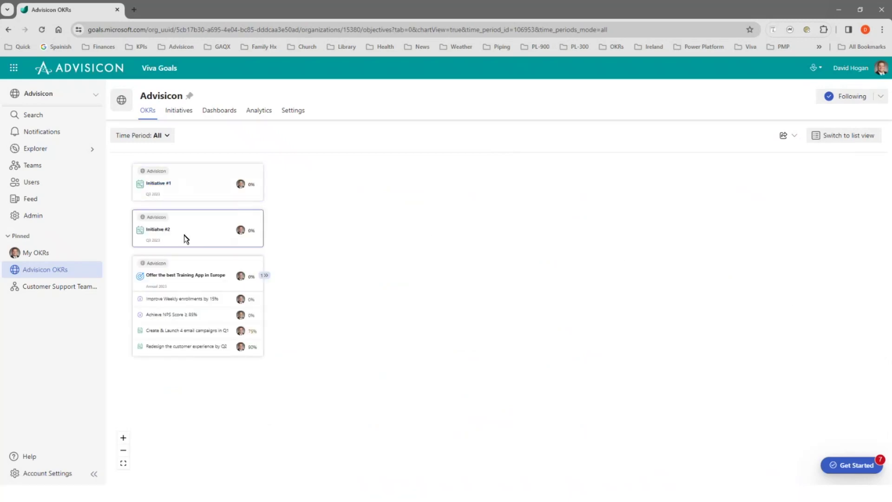
drag(177, 275, 148, 288)
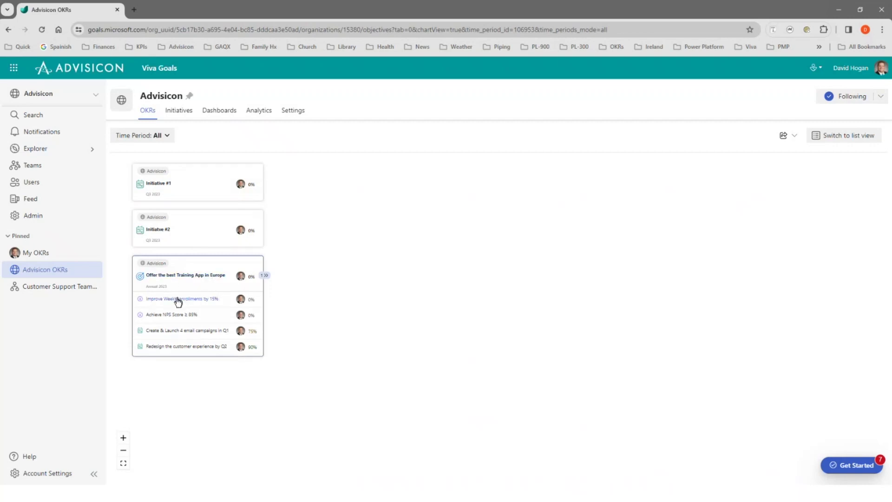
click(265, 277)
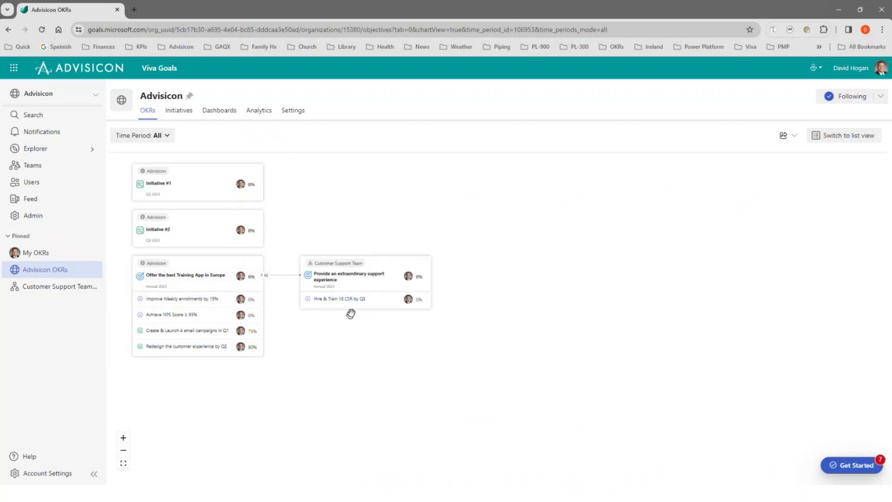